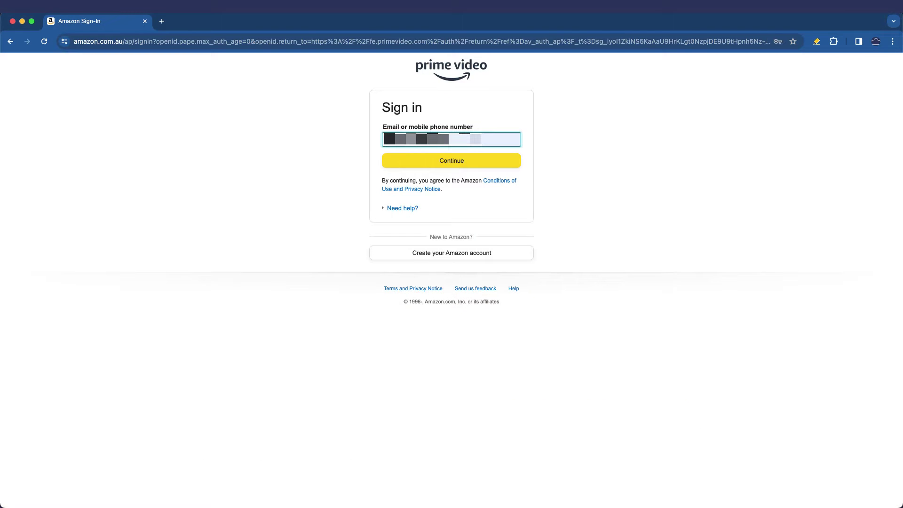
Step: Sign in with the account e-mail, password and one-time code, trusting this browser
key(Return)
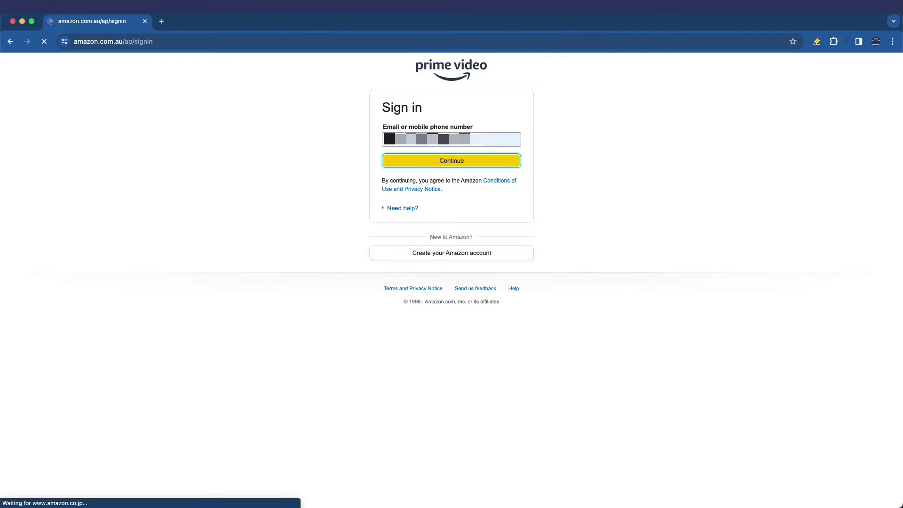
key(Return)
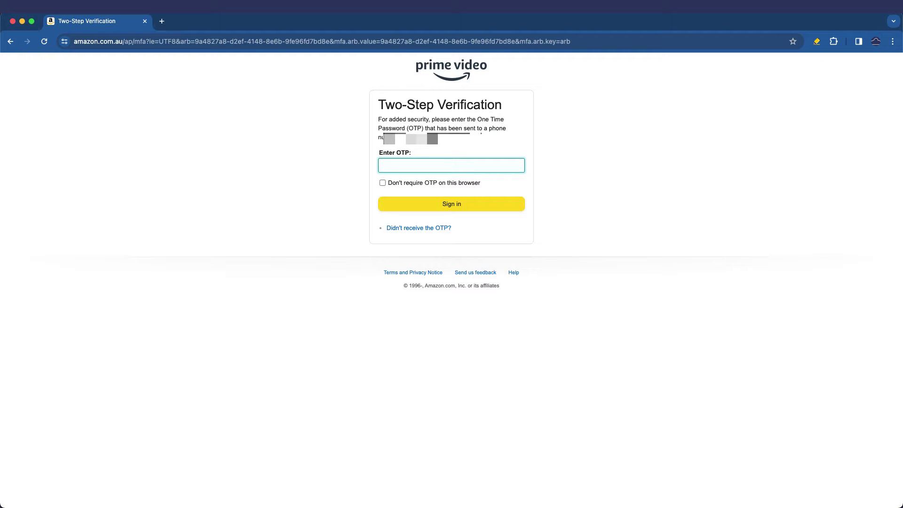
click(383, 183)
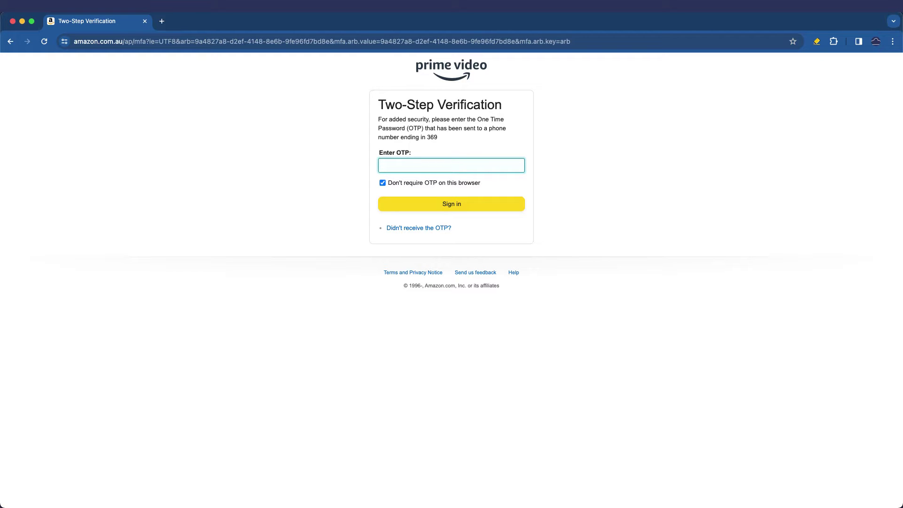
key(Return)
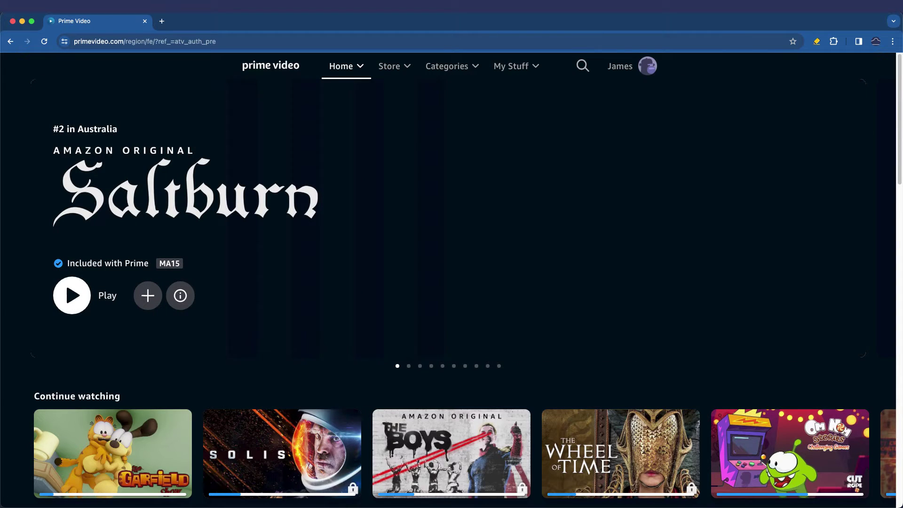
Step: From the profile menu, go to Manage profiles and choose + Add new
mouse_move(626, 66)
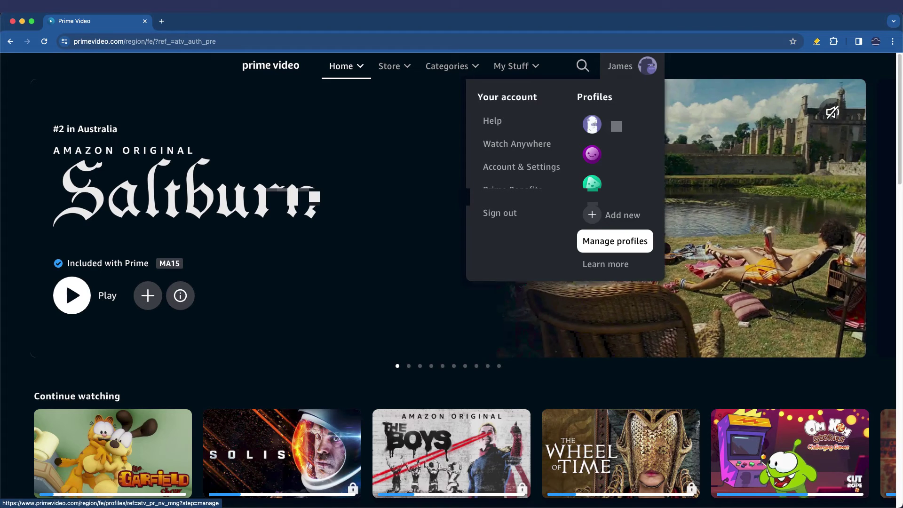
click(615, 241)
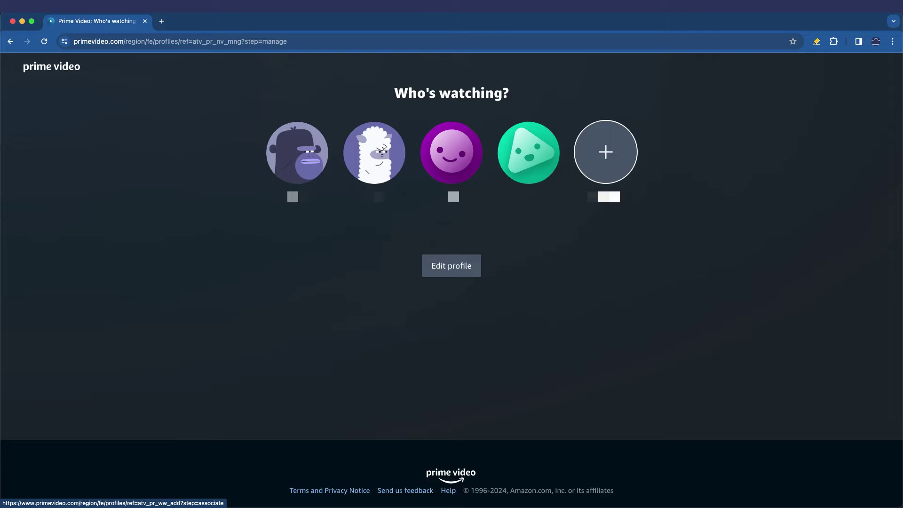
click(605, 153)
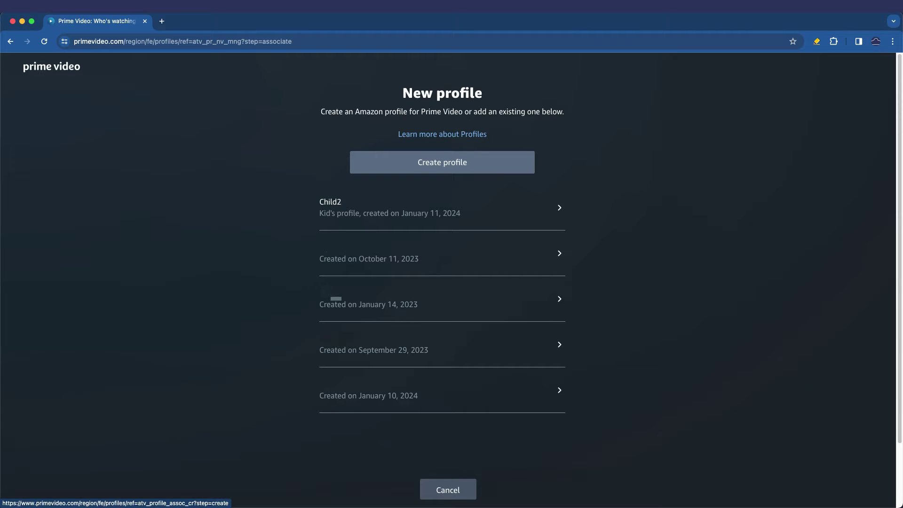
click(442, 162)
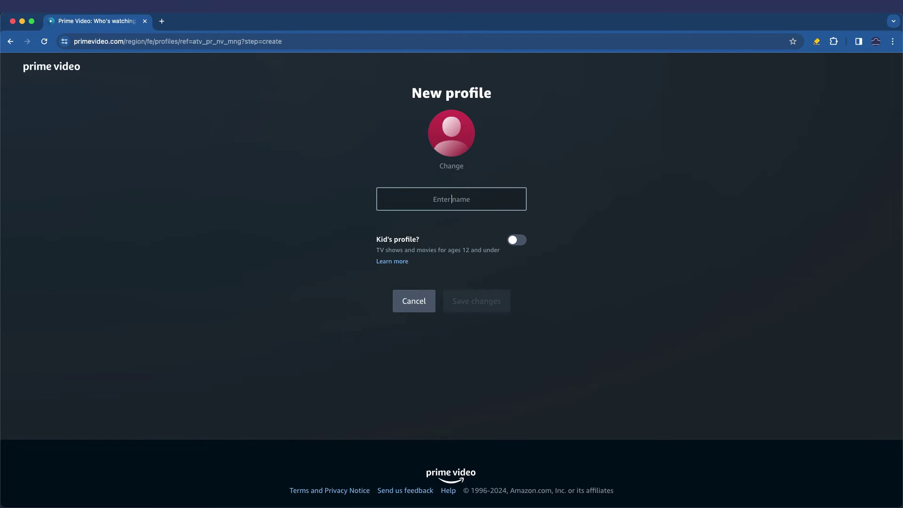
text(Child)
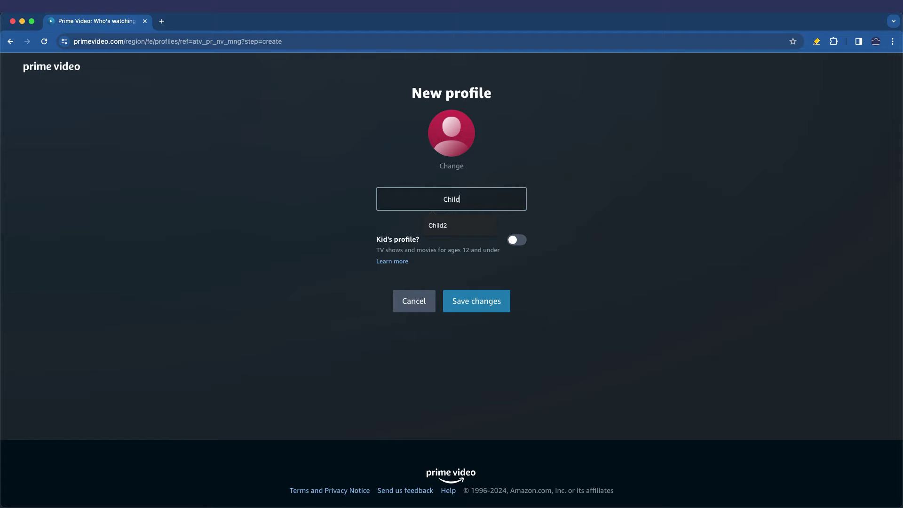
click(516, 240)
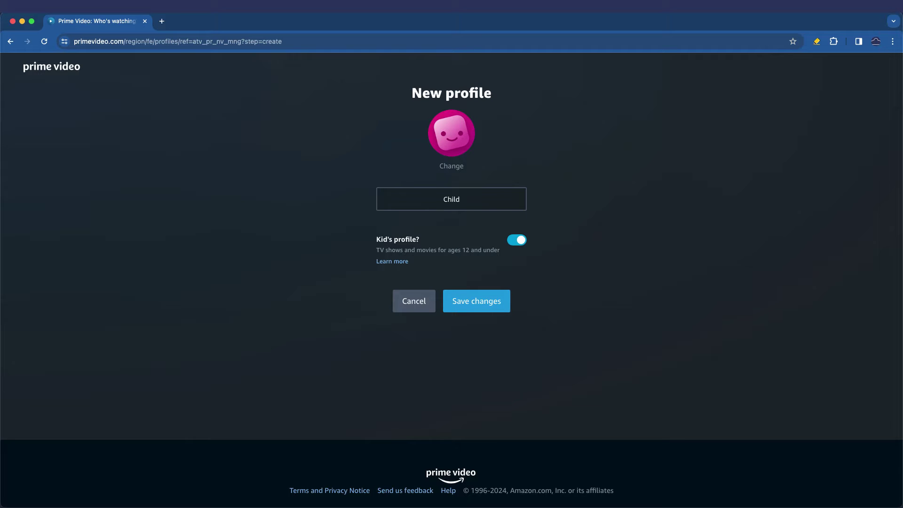
click(468, 301)
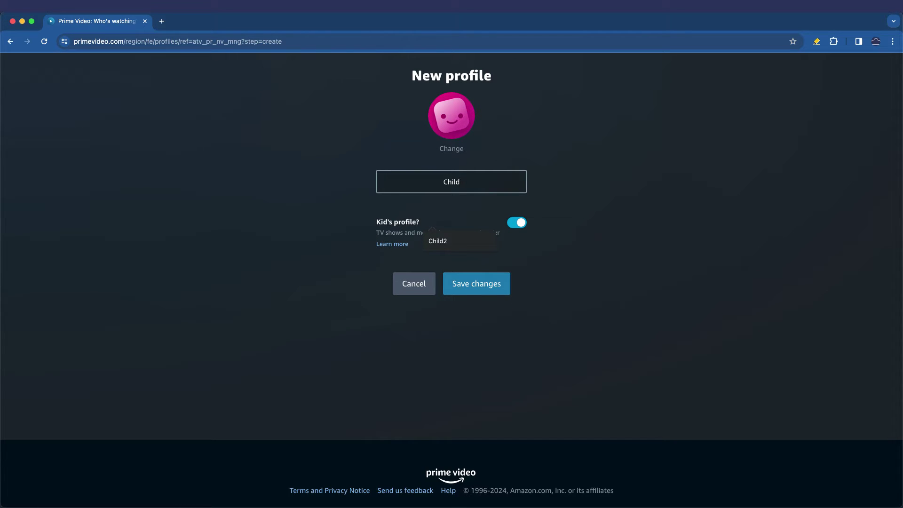
text(3)
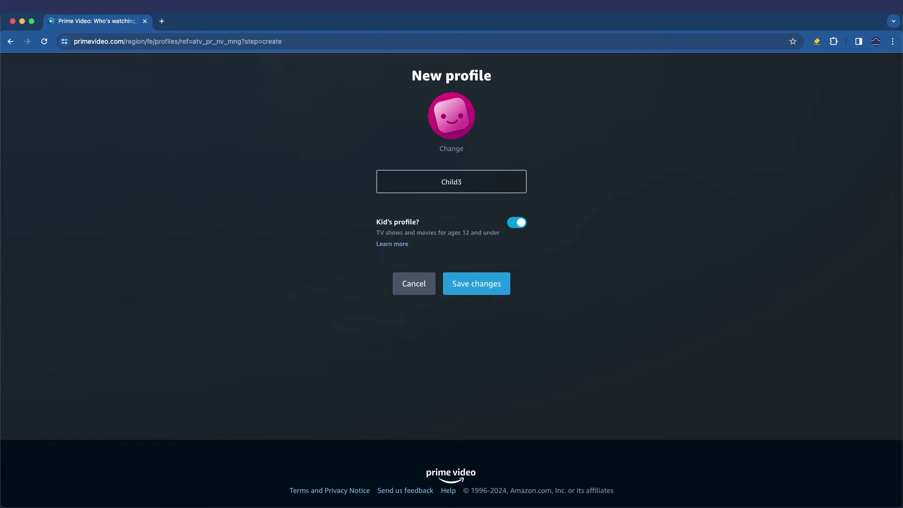
click(477, 283)
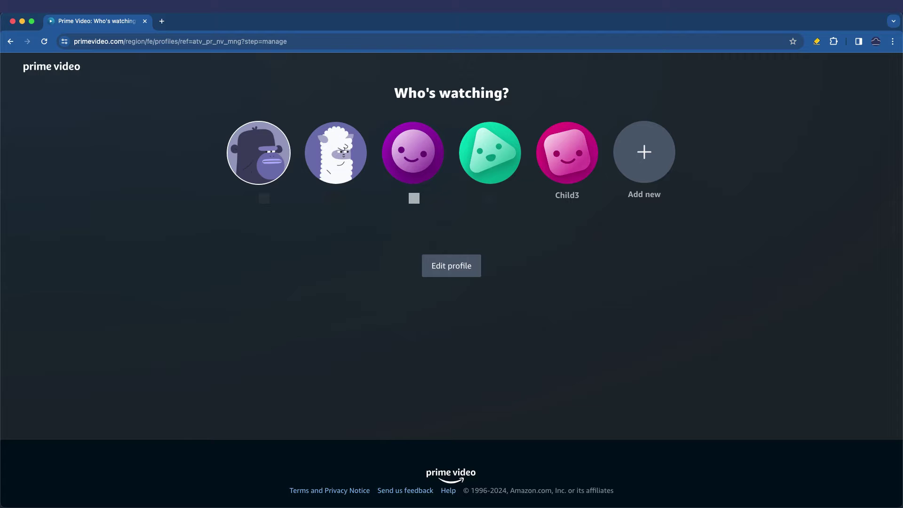
Step: Open the Child3 Kids storefront, then switch back to the main account profile
click(567, 153)
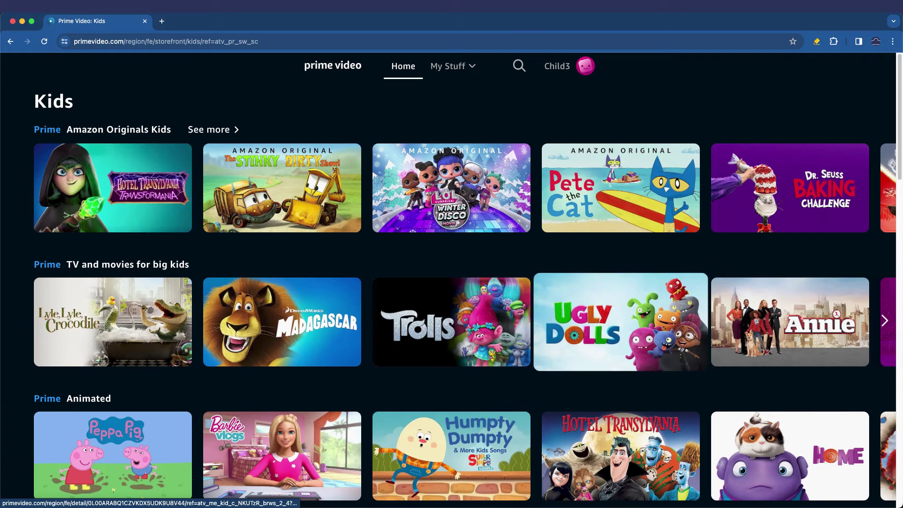
mouse_move(452, 322)
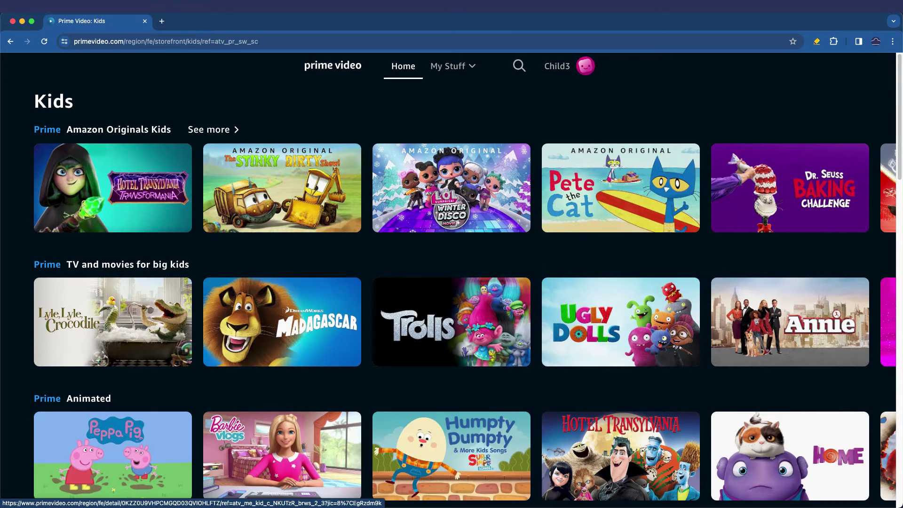
mouse_move(557, 66)
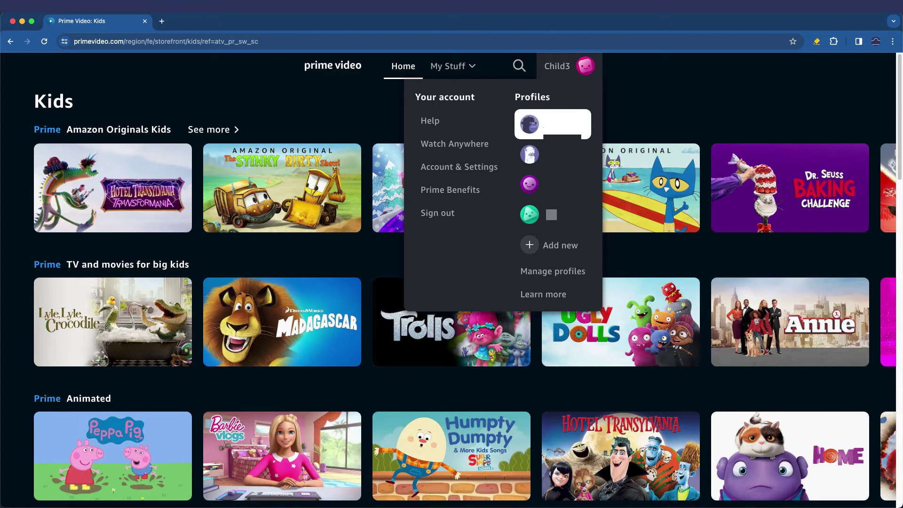
click(552, 124)
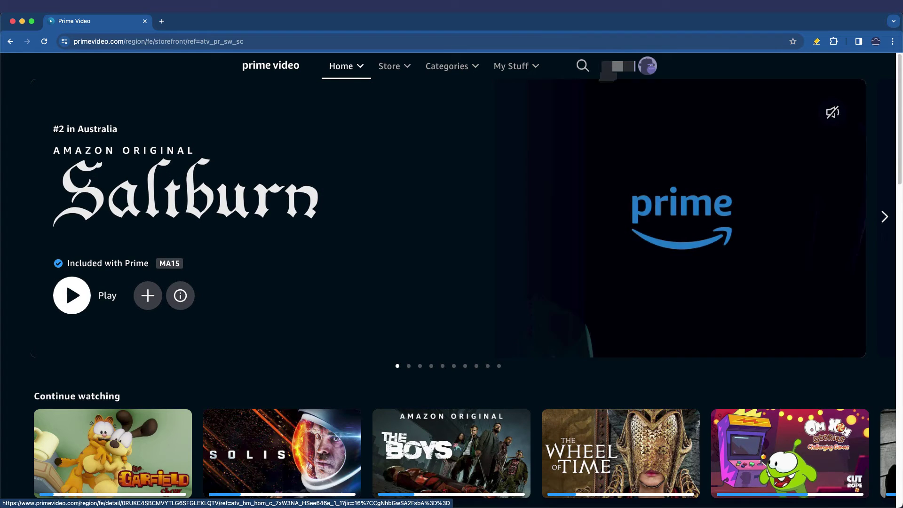
Step: Open Account & Settings and go to the Restrictions section
mouse_move(648, 66)
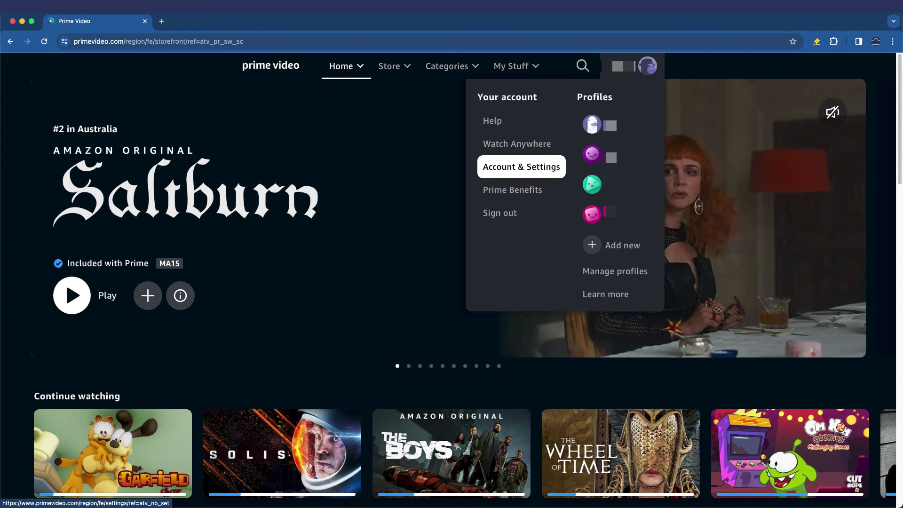
click(521, 166)
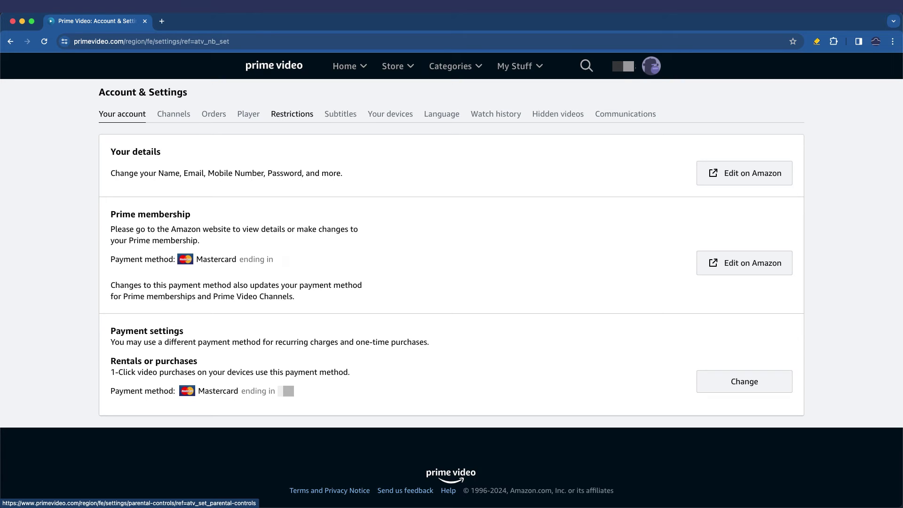
click(292, 114)
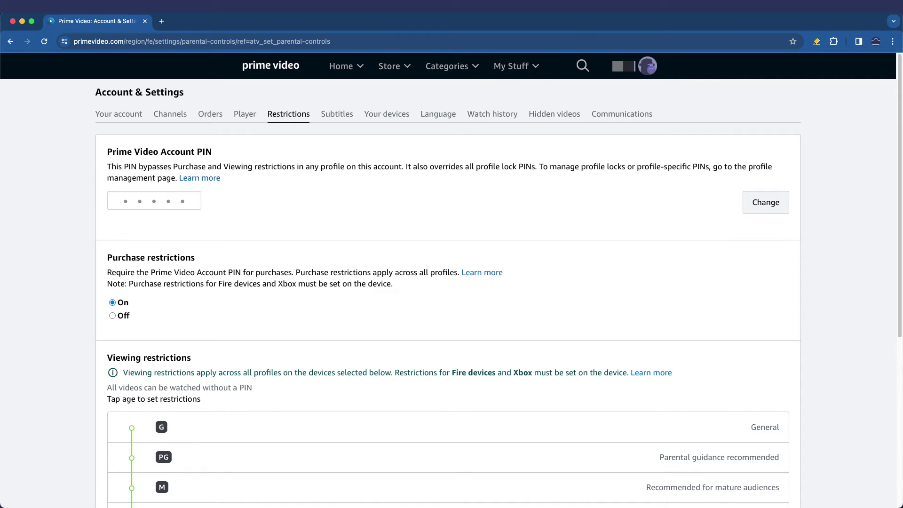
Step: Turn purchase restrictions off and back on, leaving them On
click(112, 316)
click(112, 303)
scroll(452, 283, down, 5)
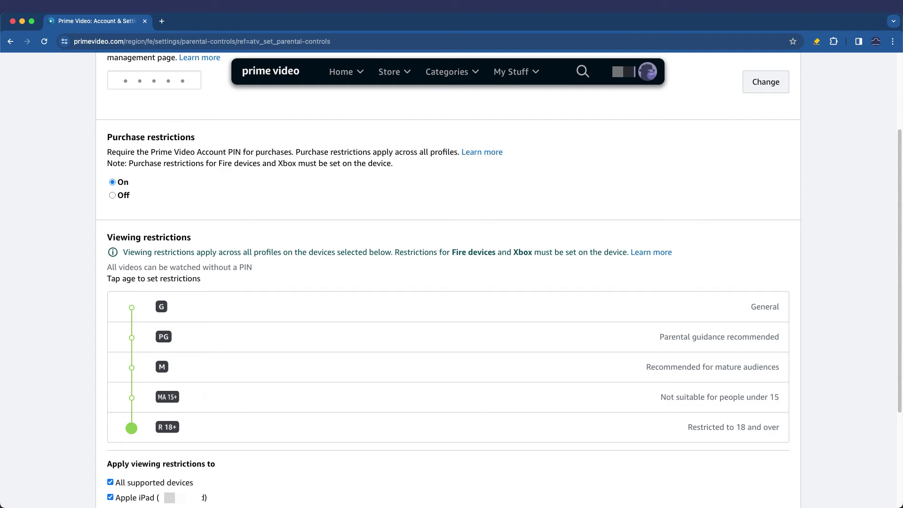
Step: Review the notes on Fire devices, Xbox and PINs, then set viewing restrictions to PG
drag(395, 252, 534, 253)
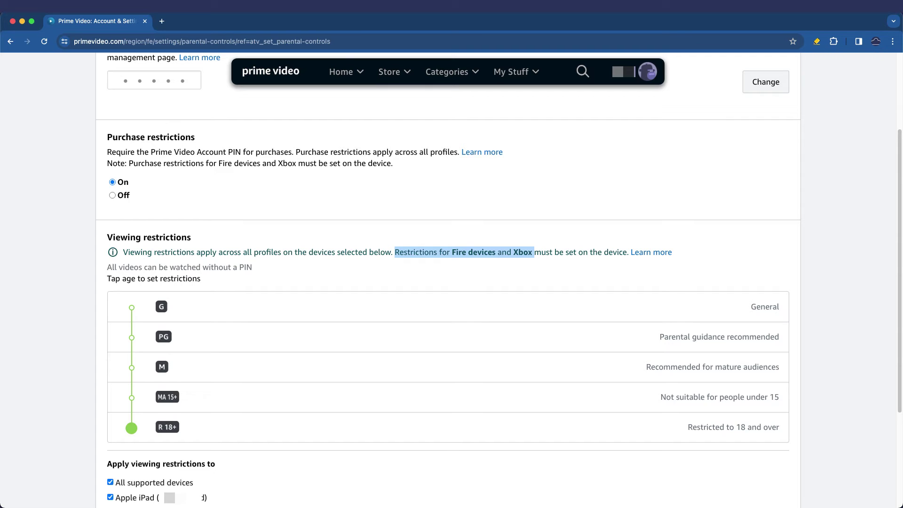
drag(447, 252, 495, 253)
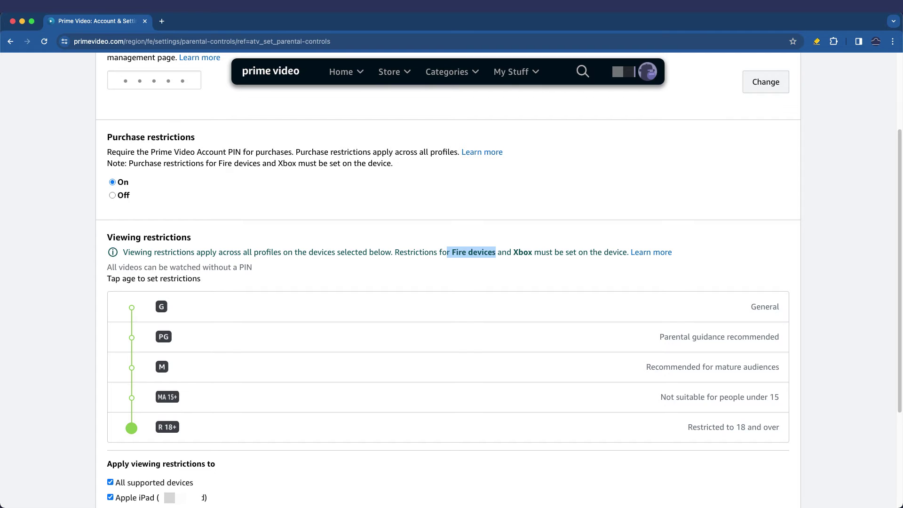
drag(108, 267, 252, 267)
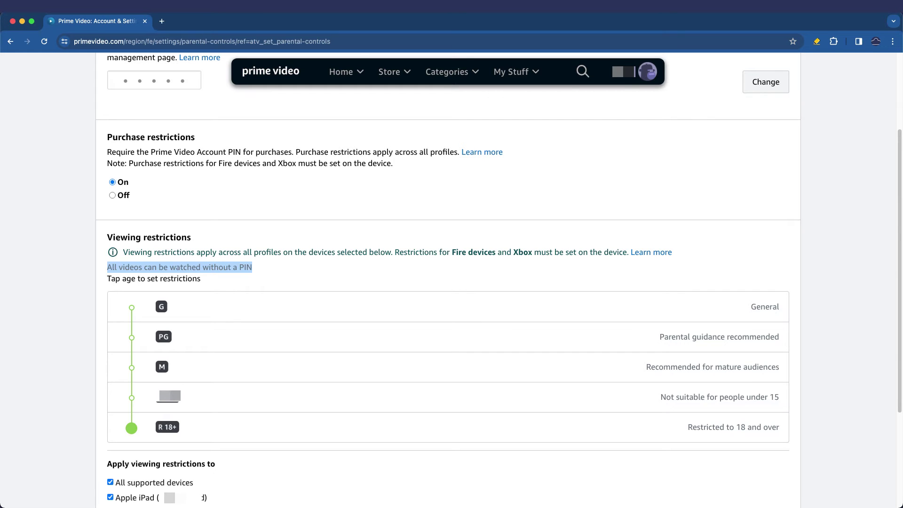
click(132, 337)
scroll(451, 282, down, 4)
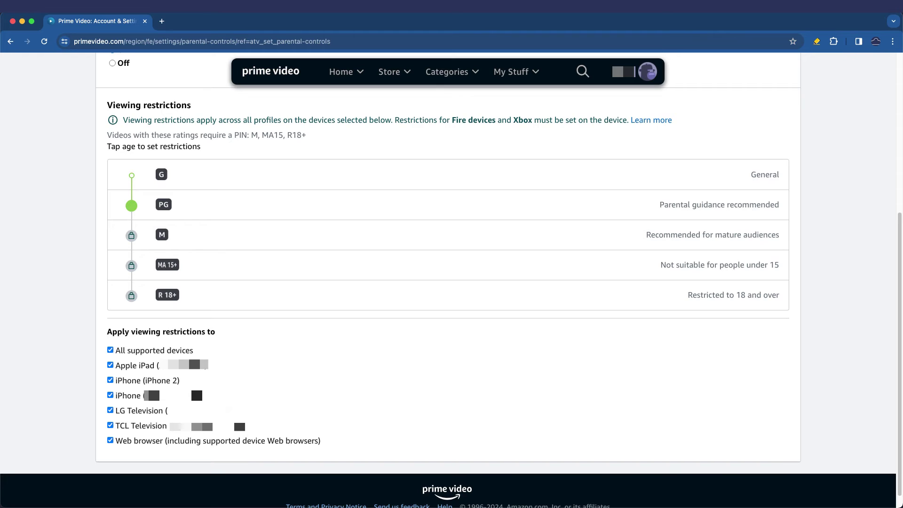
Step: Apply the PG viewing restriction to All supported devices and save the settings
click(110, 350)
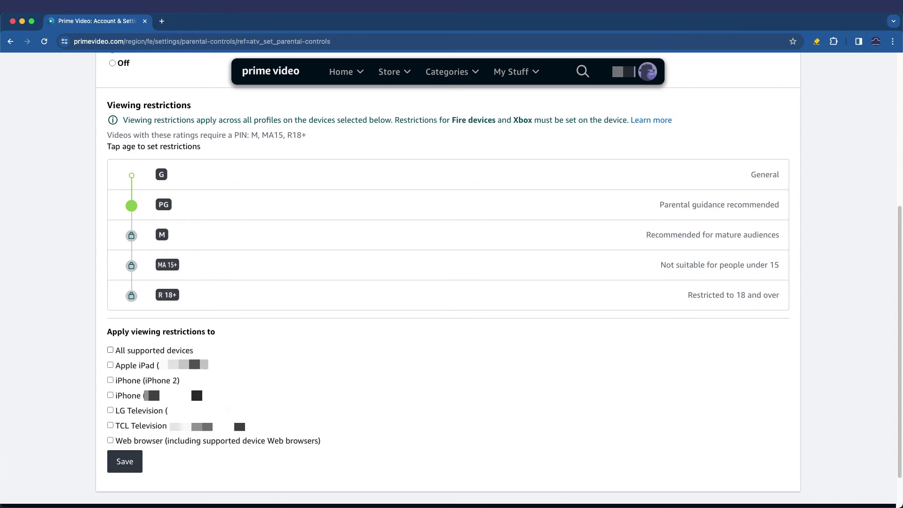
click(111, 349)
click(110, 349)
click(110, 350)
key(space)
click(110, 366)
click(110, 350)
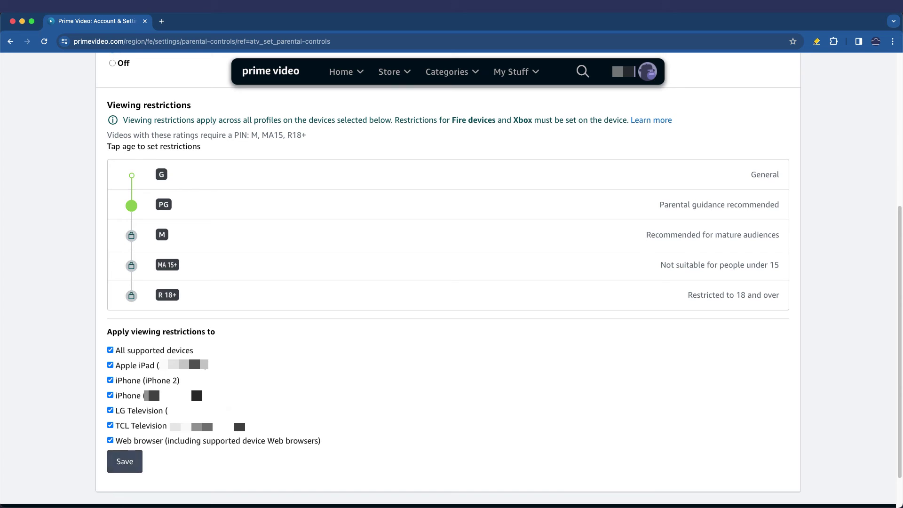
click(125, 461)
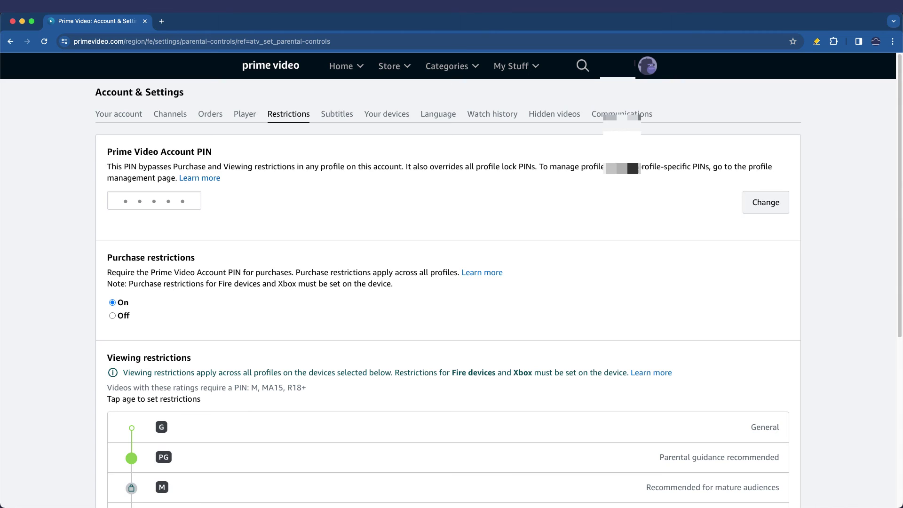
Step: In Manage profiles, edit the main profile and open its Account PIN and locks settings
mouse_move(647, 66)
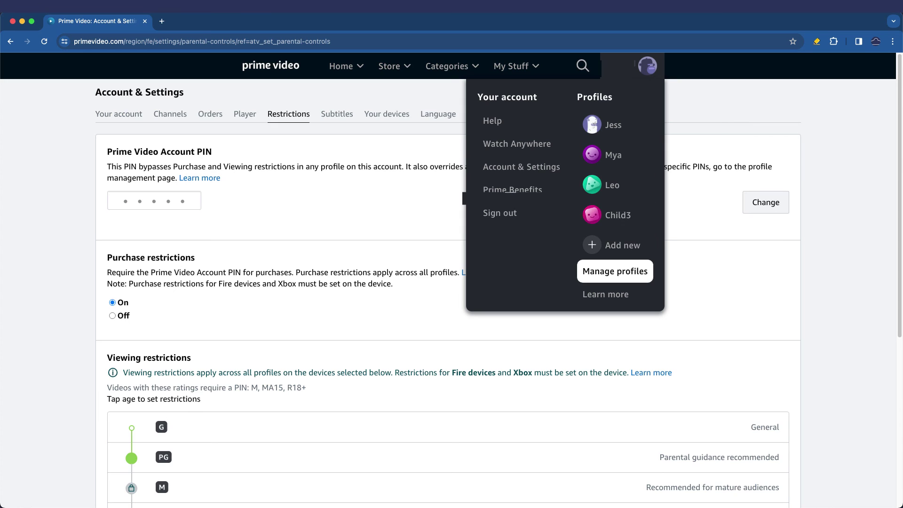
click(615, 271)
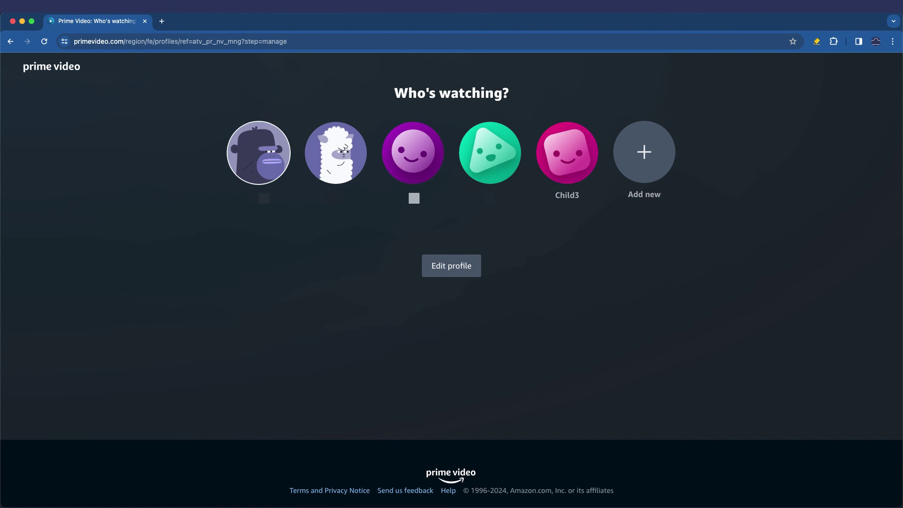
click(452, 266)
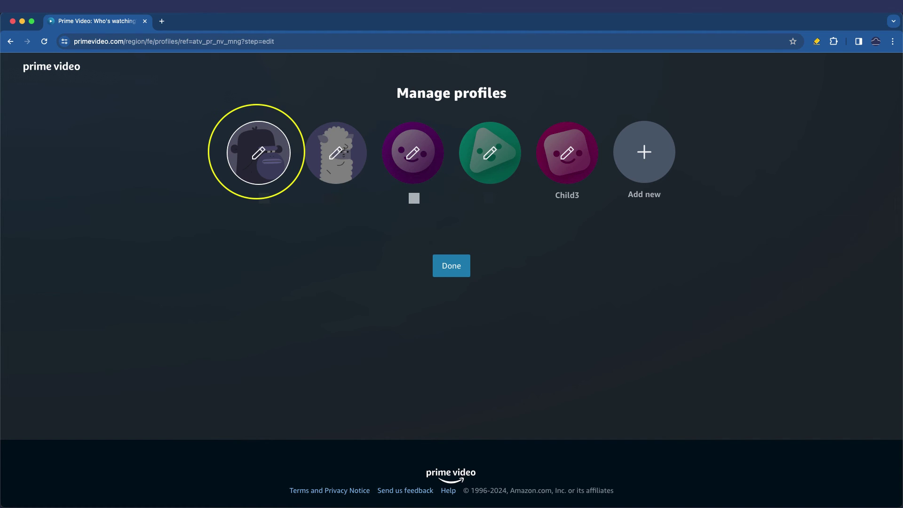
click(256, 151)
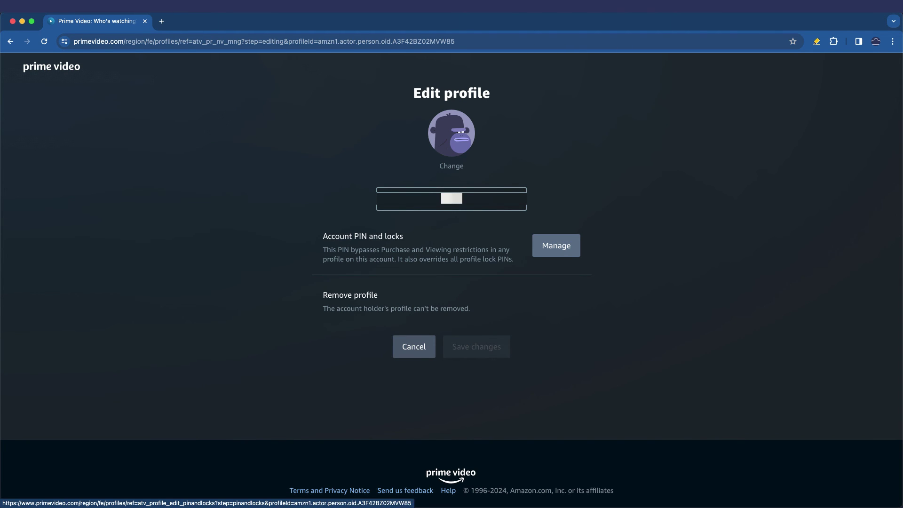
click(556, 245)
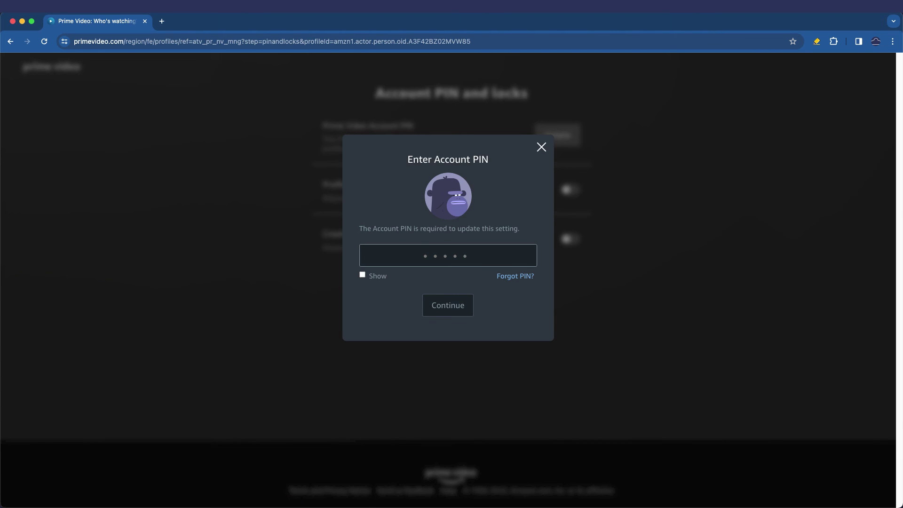
Step: Enter and submit the account PIN to unlock the lock settings
click(447, 256)
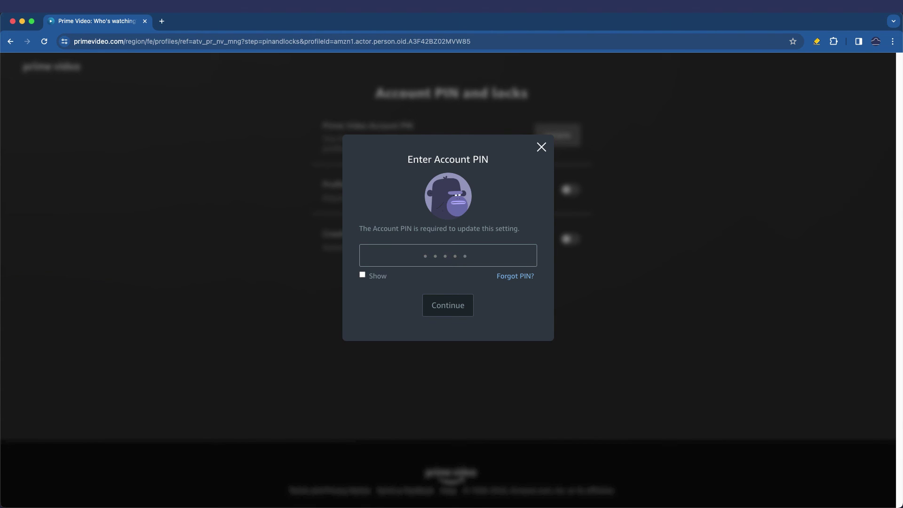
text(•••••)
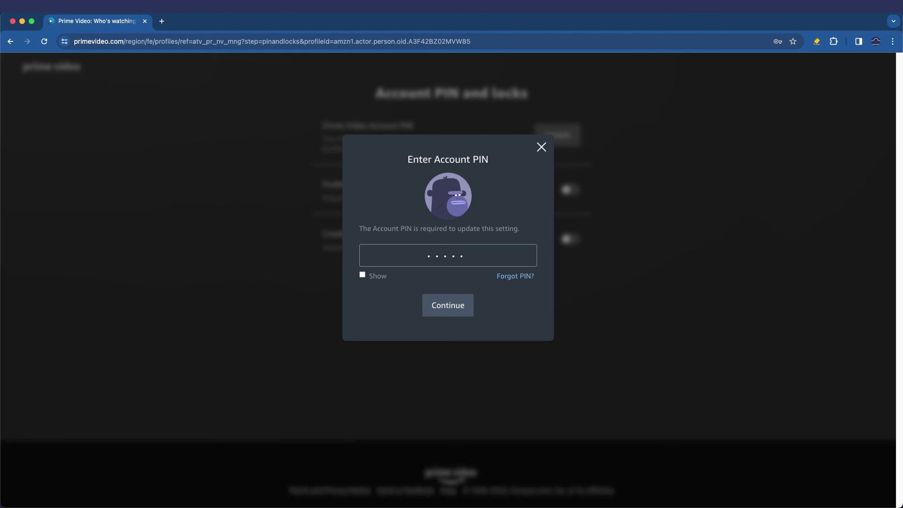
key(Return)
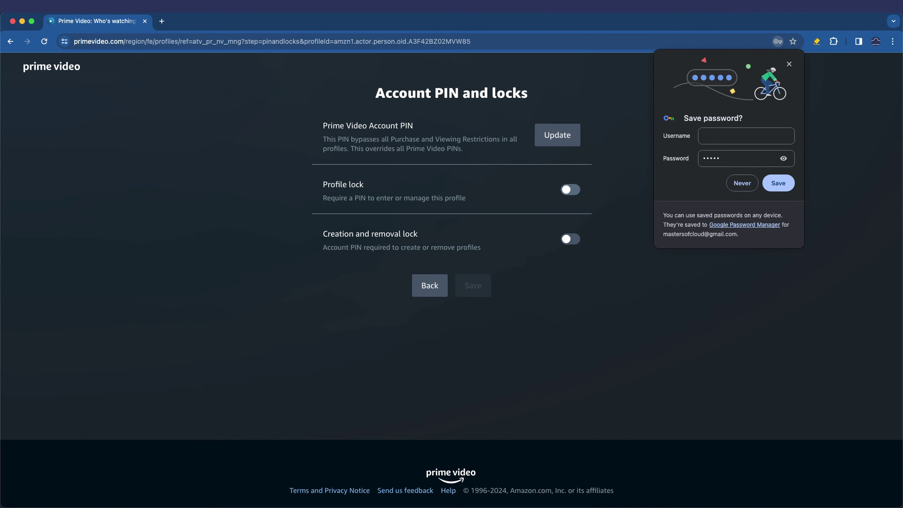
Step: Turn on Profile lock and Creation and removal lock, then save
click(571, 190)
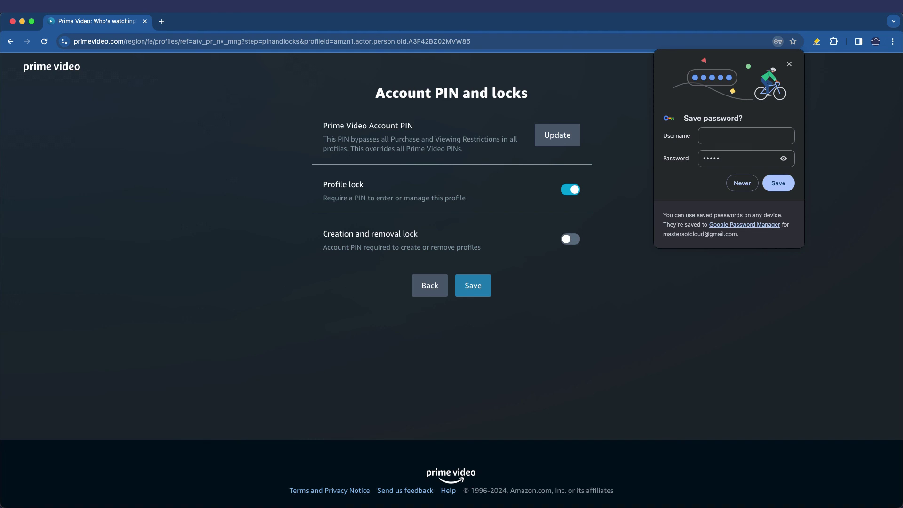
click(570, 239)
click(472, 284)
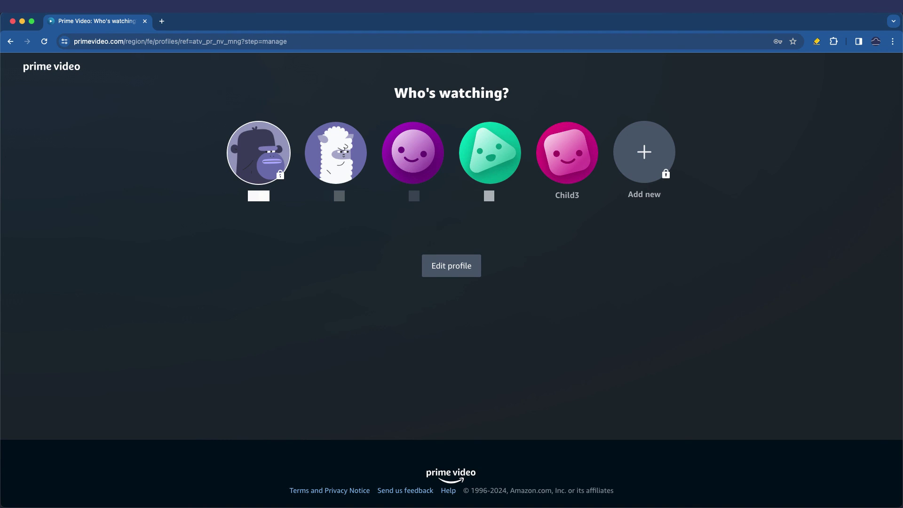
key(Tab)
key(Tab)
key(Tab)
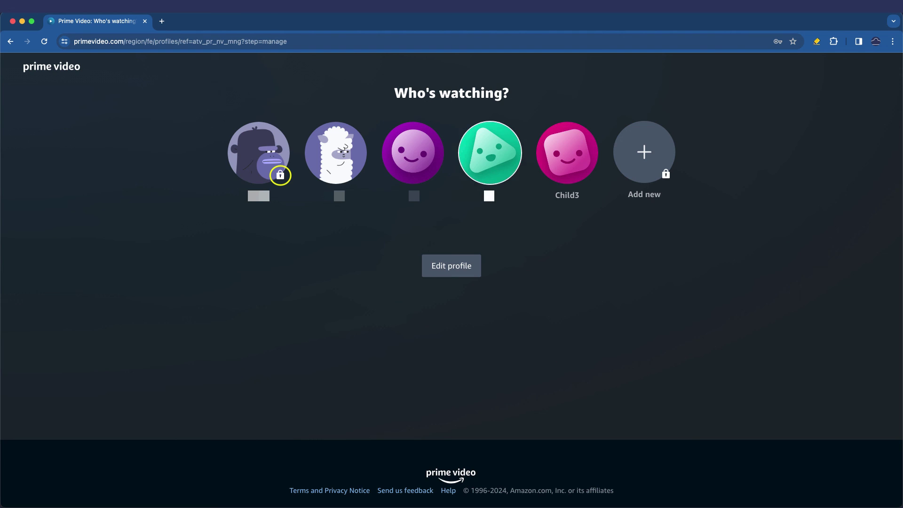
click(280, 175)
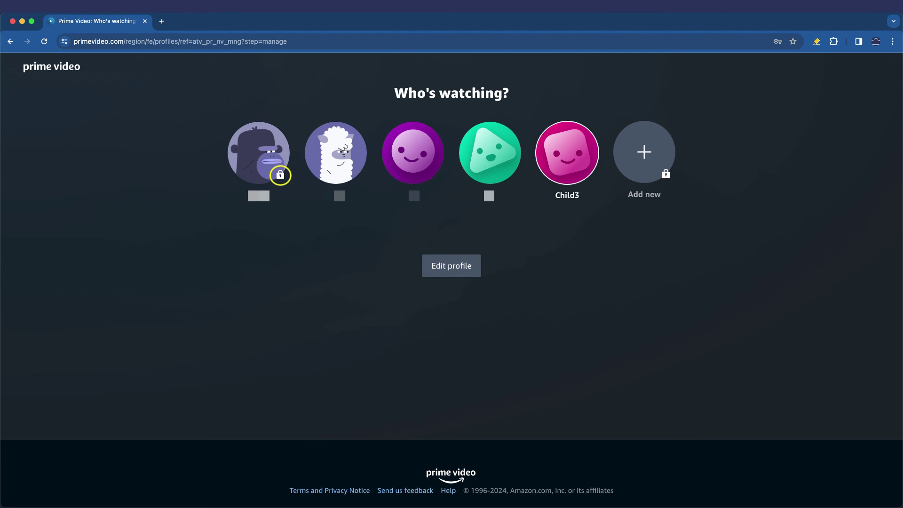
key(Tab)
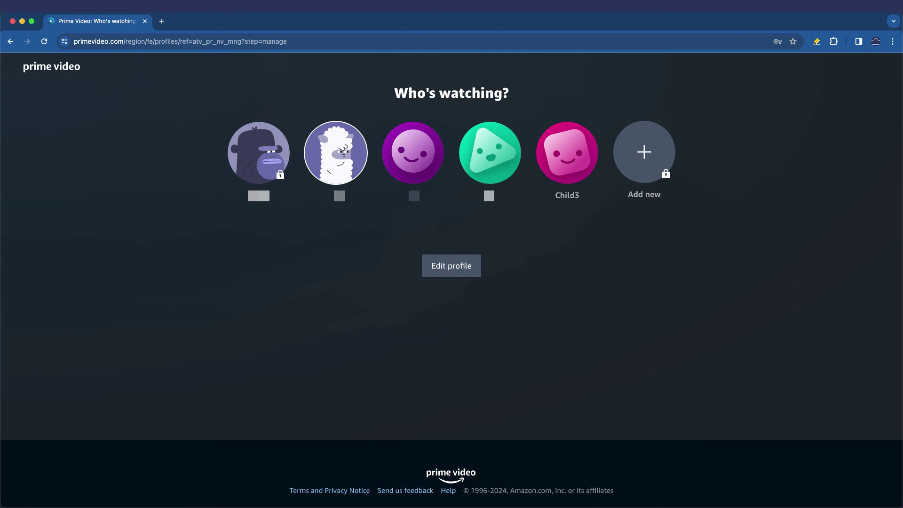
key(shift+Tab)
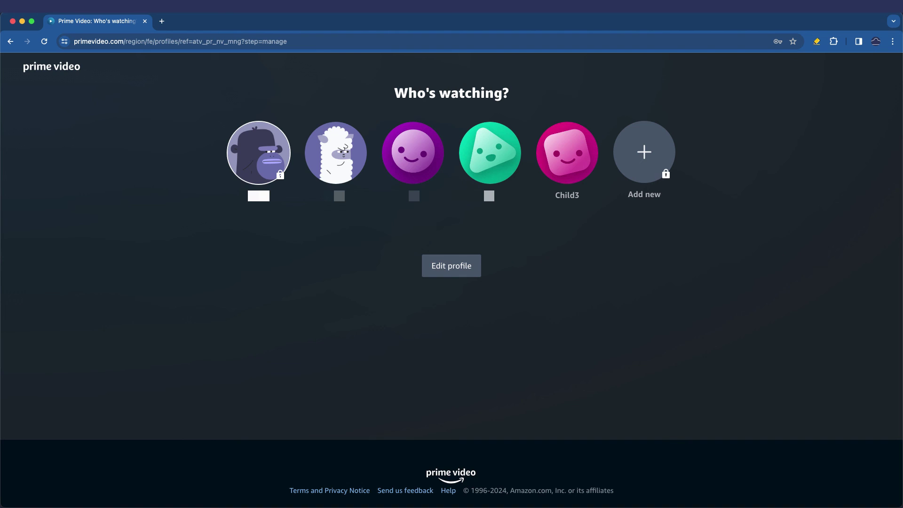